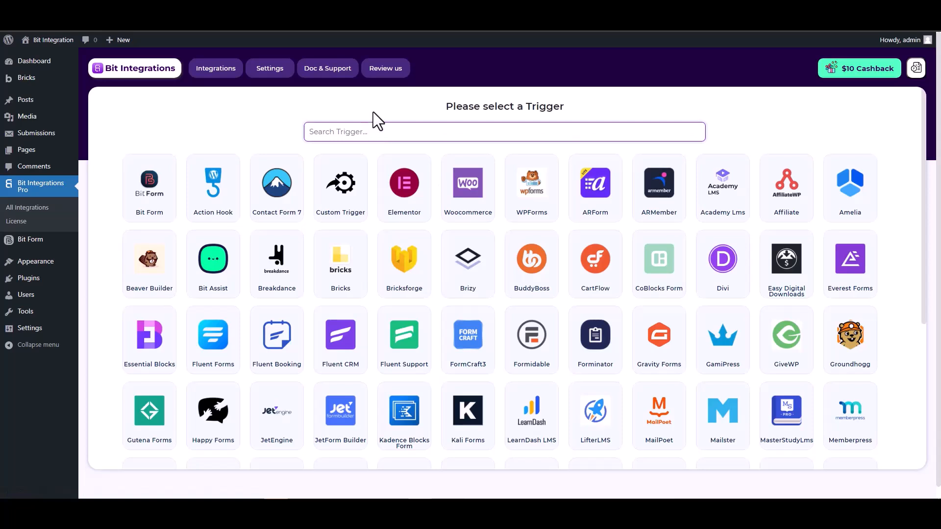
Choose Bricksforge as the integration's trigger and start fetching a form submission.
type("br")
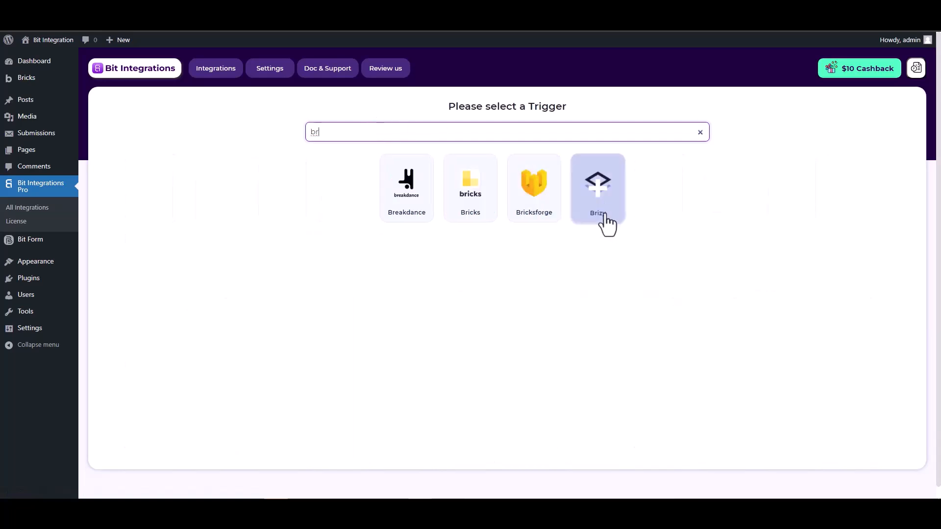
left_click(540, 210)
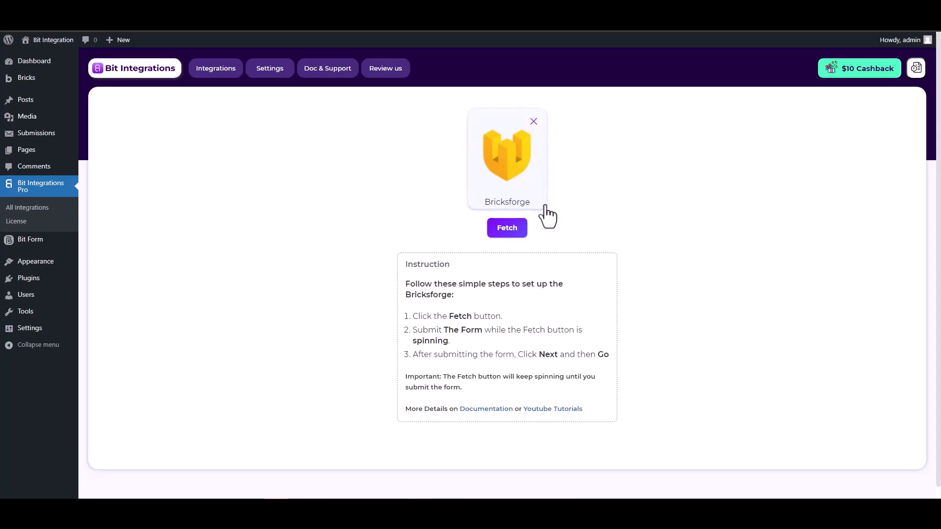
left_click(495, 234)
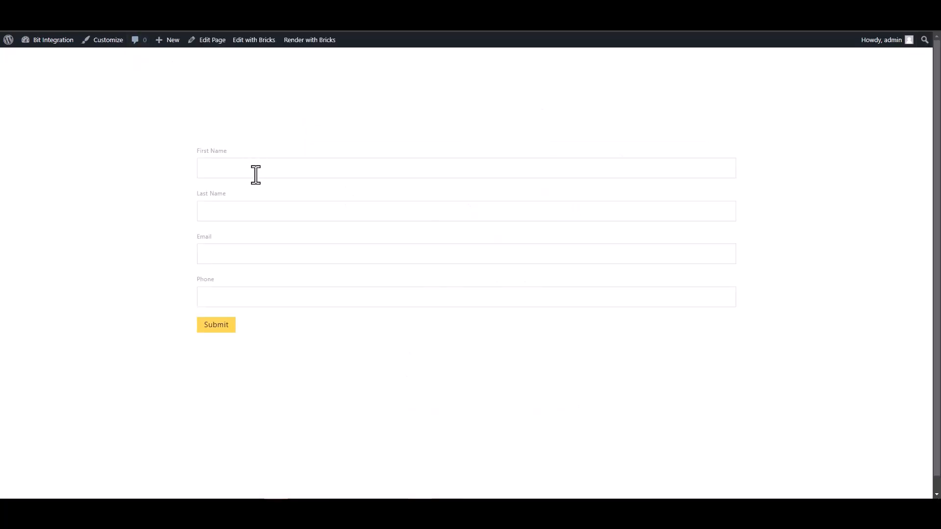
On the website's Bricks form page, enter test as the first name and test1 as the last name.
left_click(255, 174)
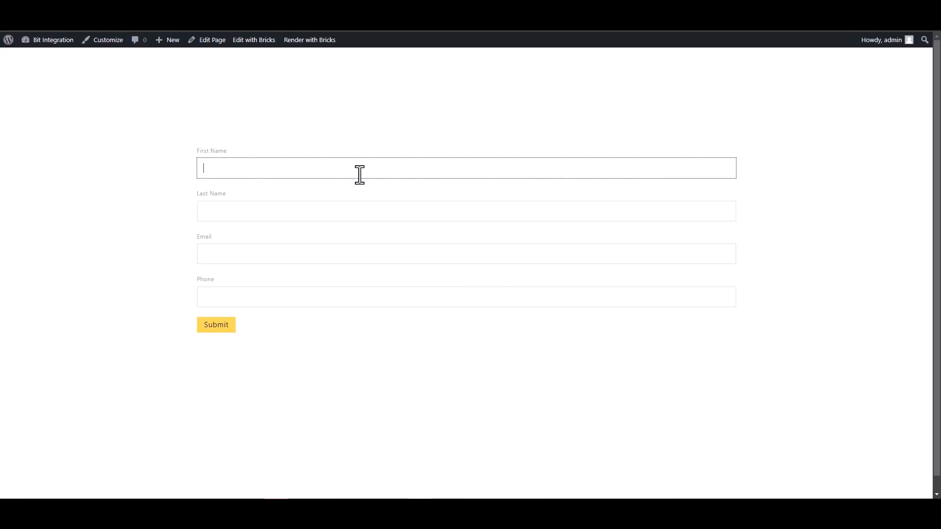
type("test")
left_click(543, 210)
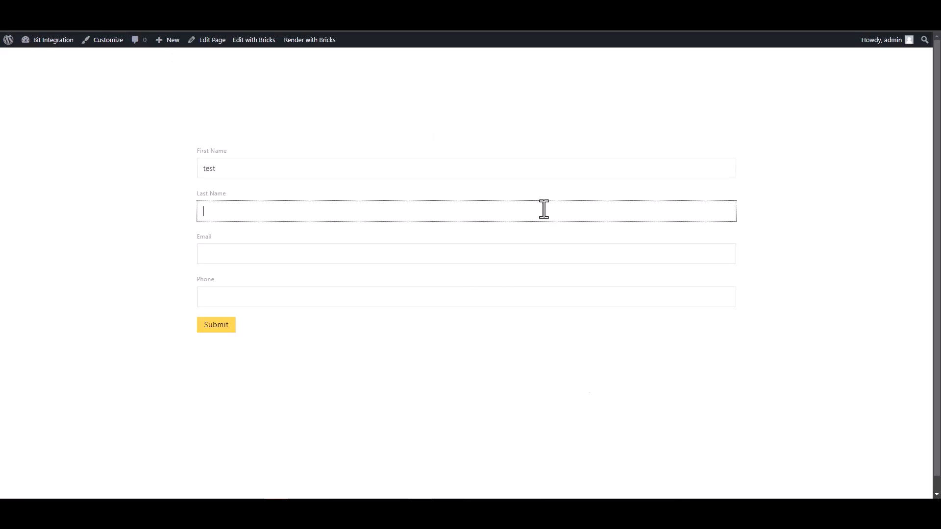
type("test1")
Fill in the form's test email address and phone number, and submit the form.
left_click(695, 262)
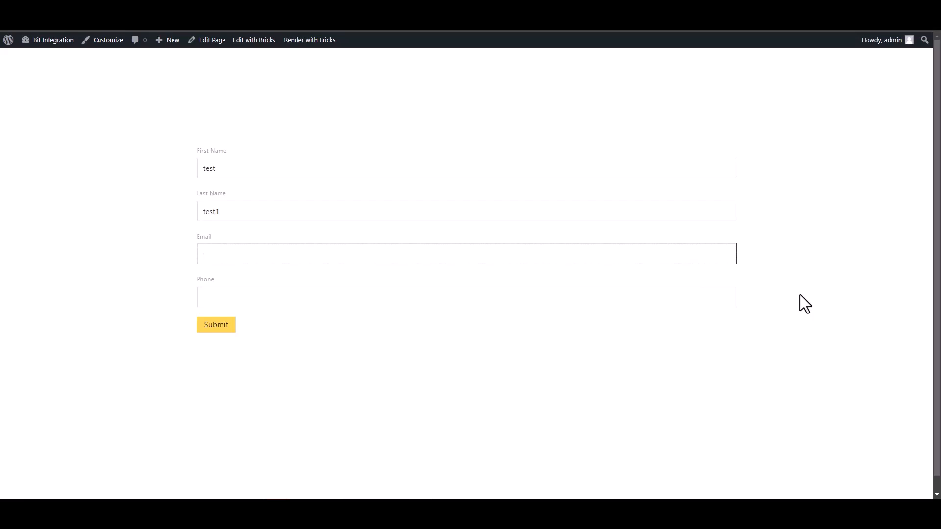
type("test@gmail.com")
left_click(652, 303)
type("1235")
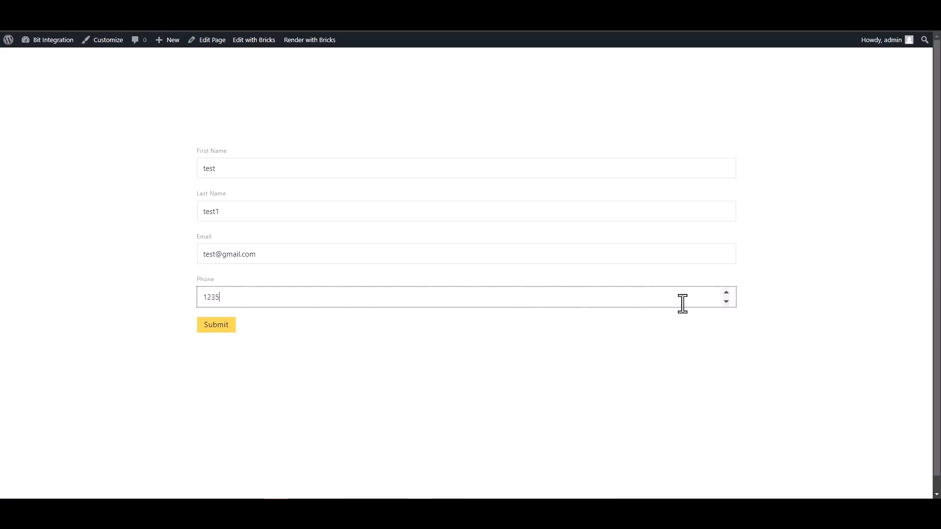
key("BackSpace")
type("456")
left_click(227, 326)
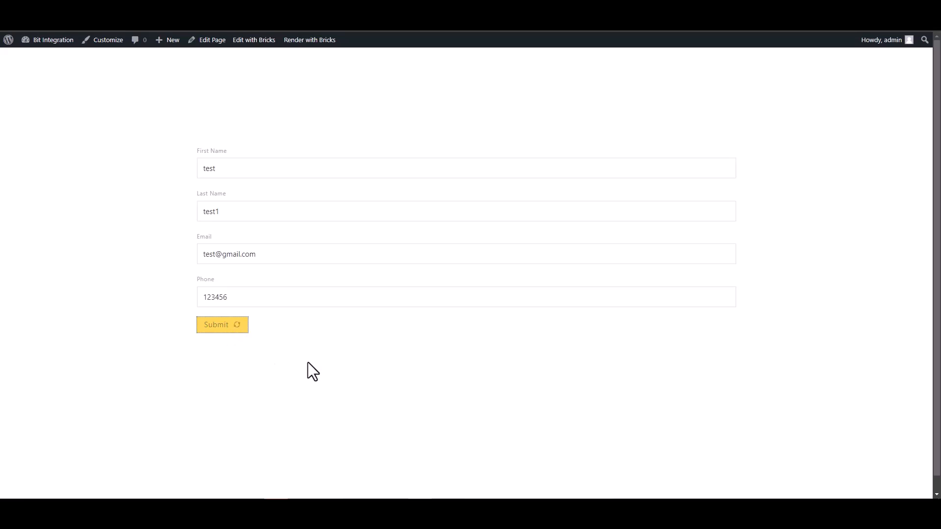
left_click_drag(258, 356, 439, 372)
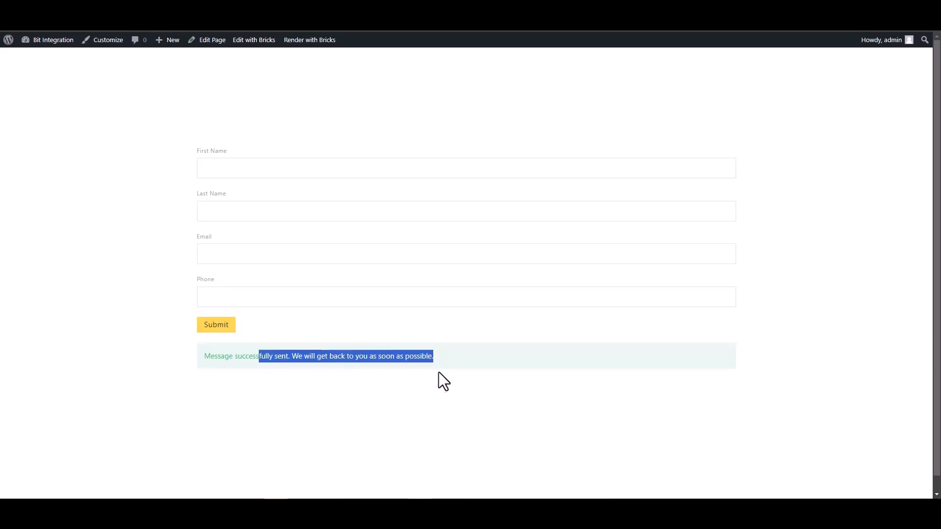
left_click(360, 408)
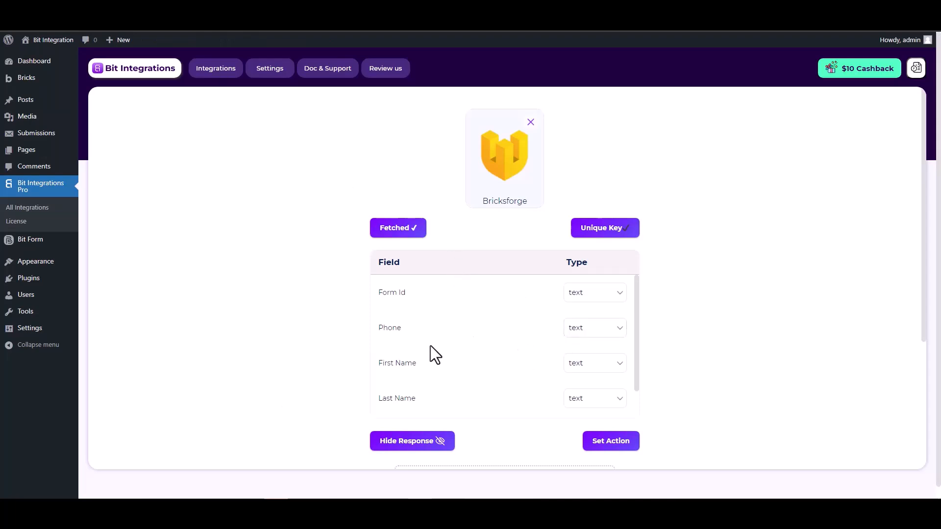
Proceed from the fetched Bricksforge fields to the action selection and choose High Level as the action.
scroll(554, 334, "down", 1)
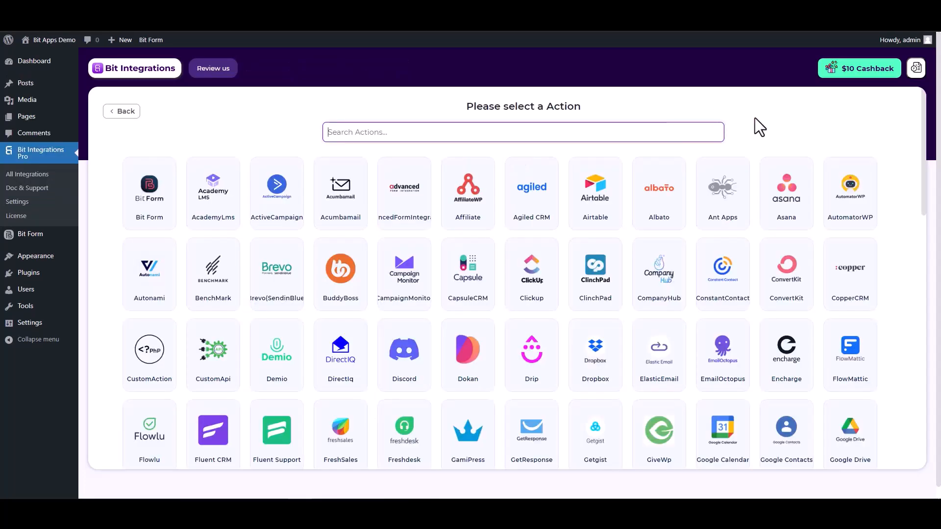
type("hi")
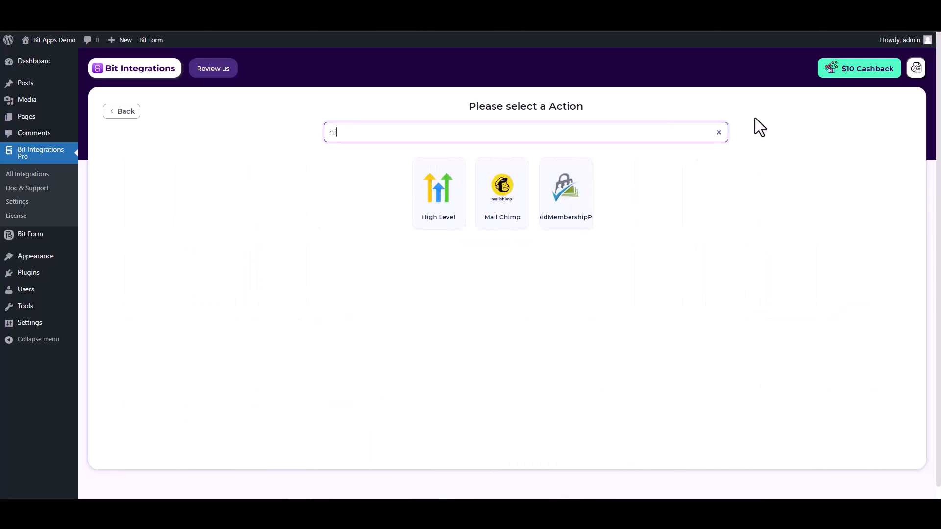
type("gh")
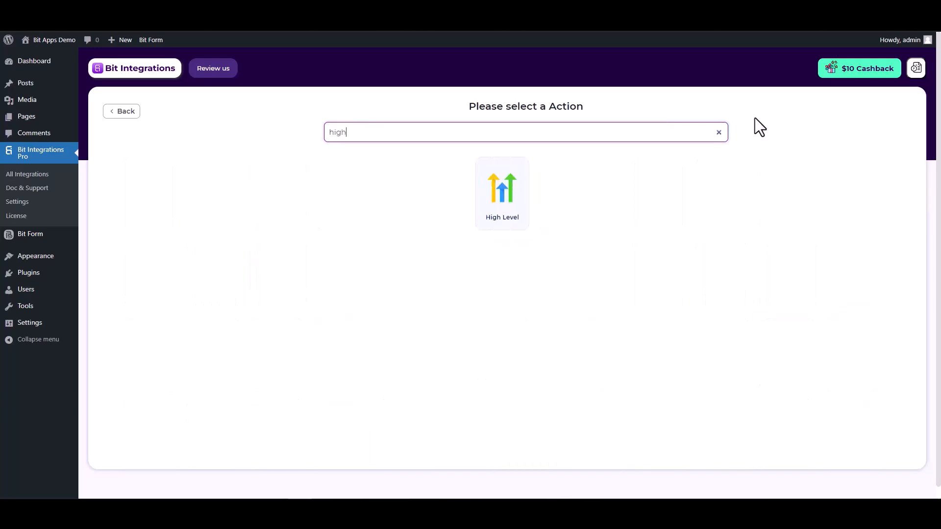
left_click(510, 227)
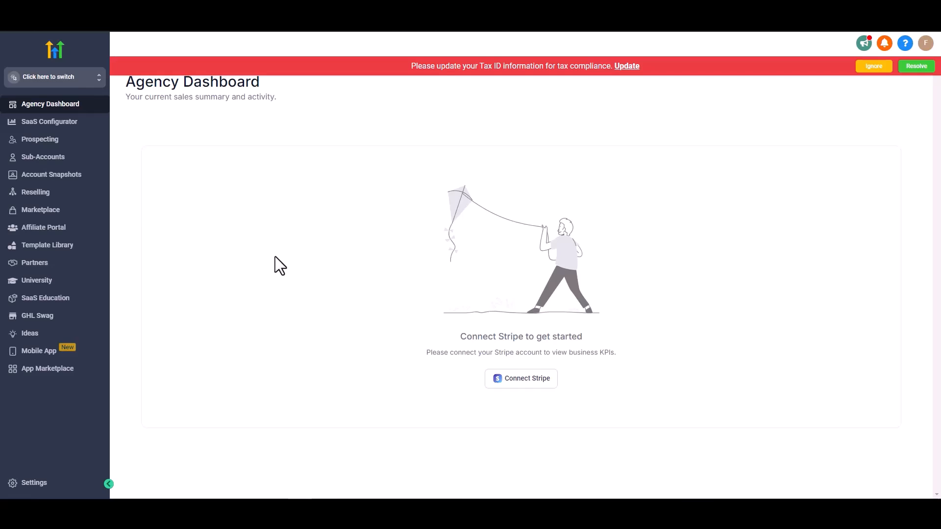
In the HighLevel agency settings, create an agency API key named Bit Integrations and copy it.
left_click(49, 482)
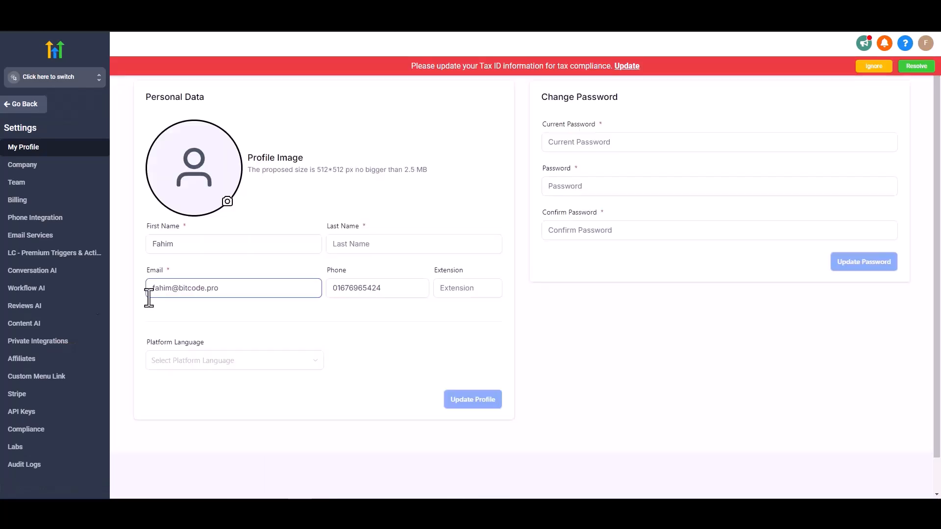
left_click(24, 412)
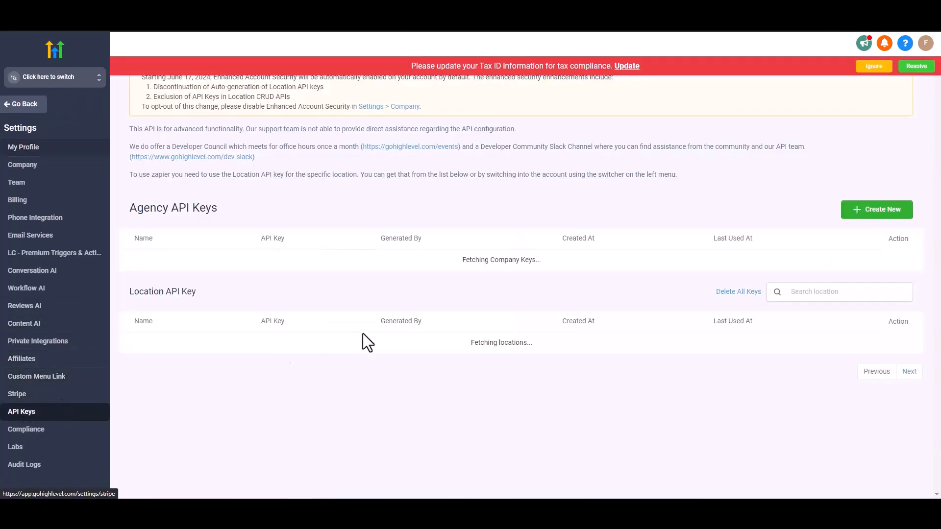
left_click(873, 216)
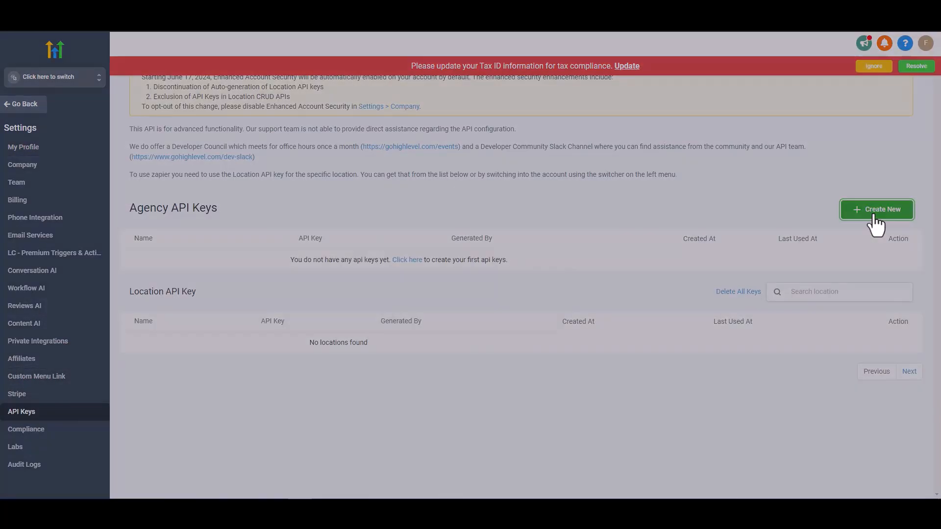
left_click(442, 123)
type("Bit Integrations")
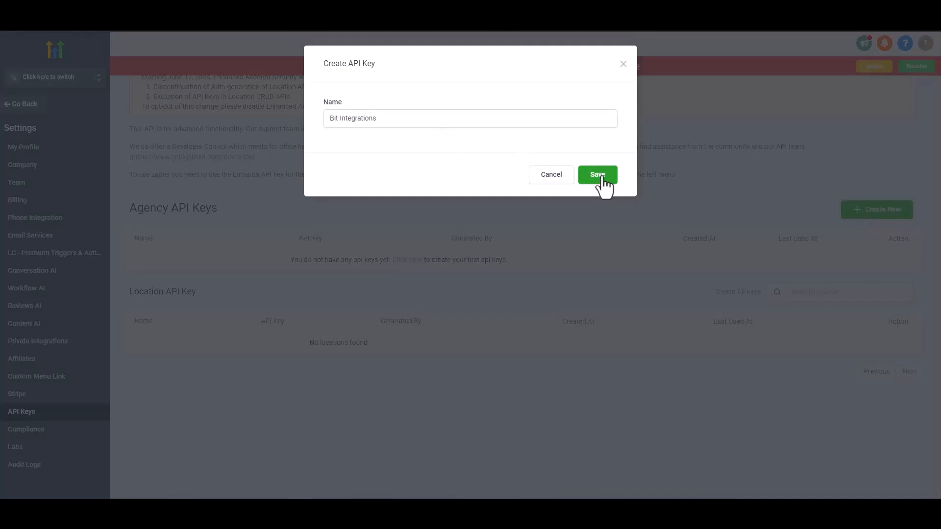
left_click(602, 176)
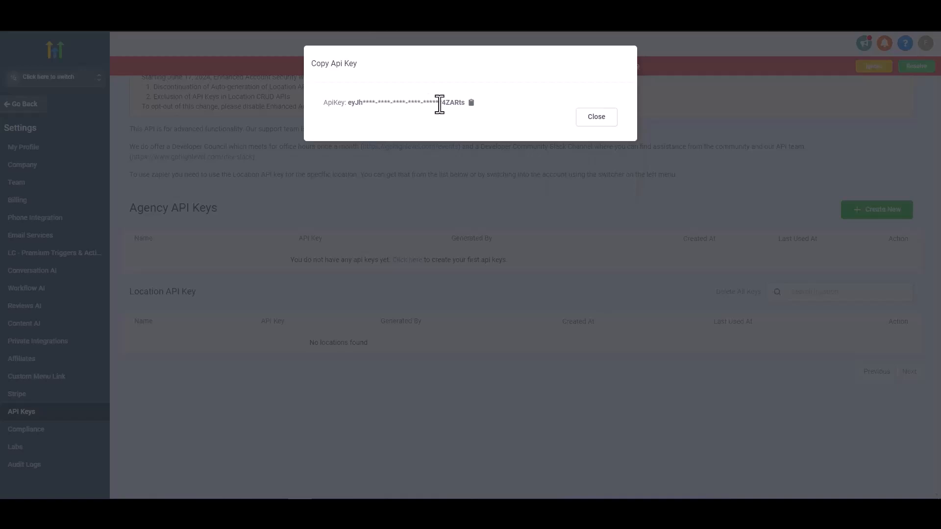
left_click(471, 102)
left_click(595, 121)
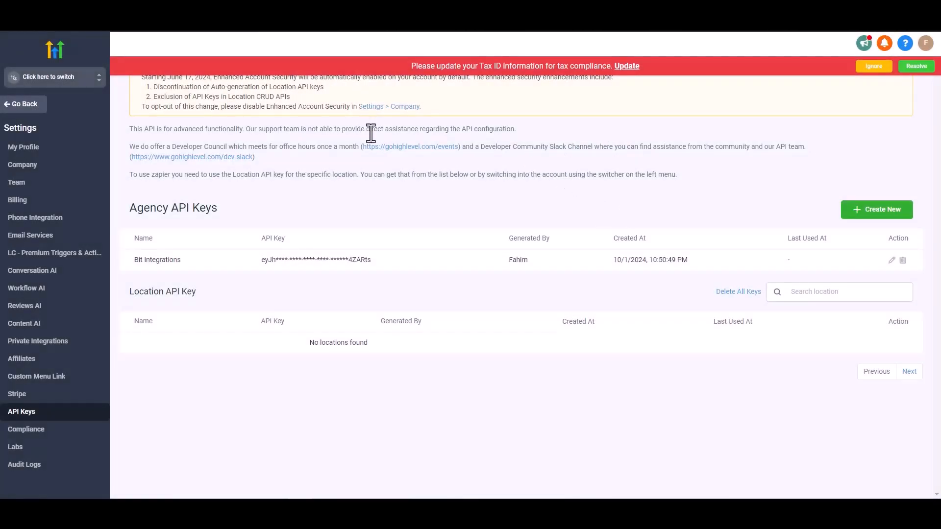
Switch to the Bit Integrations sub-account, then generate and copy an API key in its Business Profile settings.
left_click(55, 81)
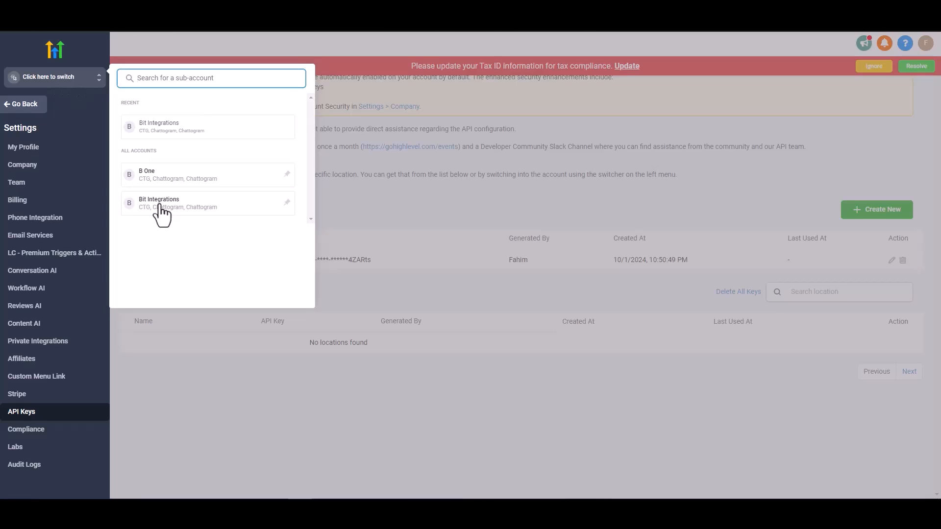
left_click(161, 209)
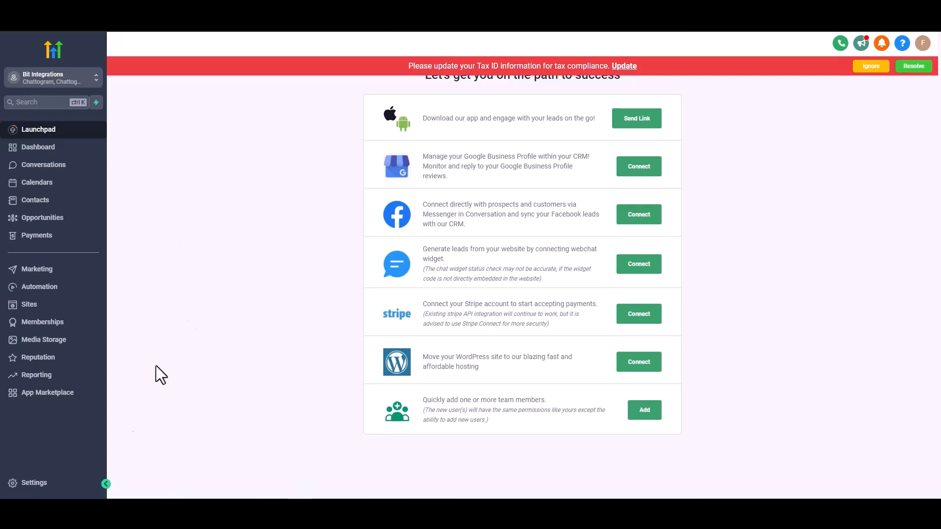
left_click(40, 483)
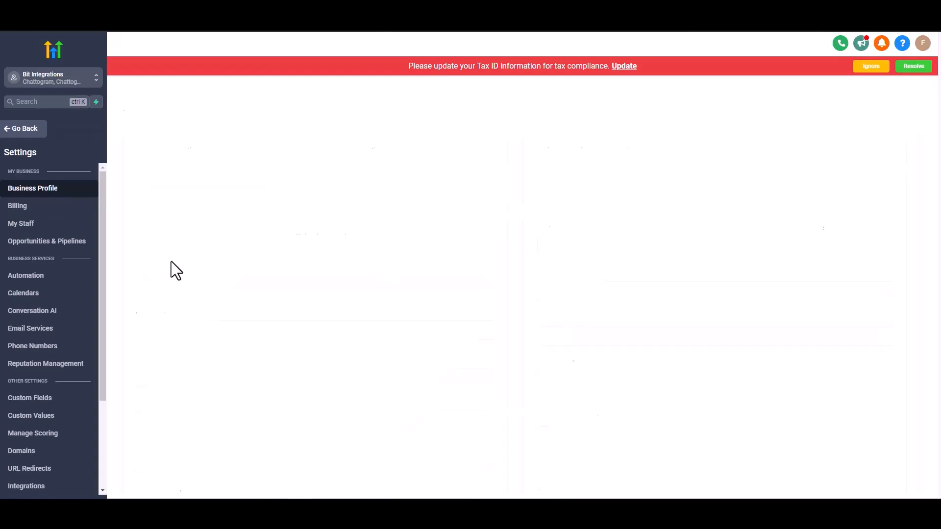
scroll(160, 263, "down", 2)
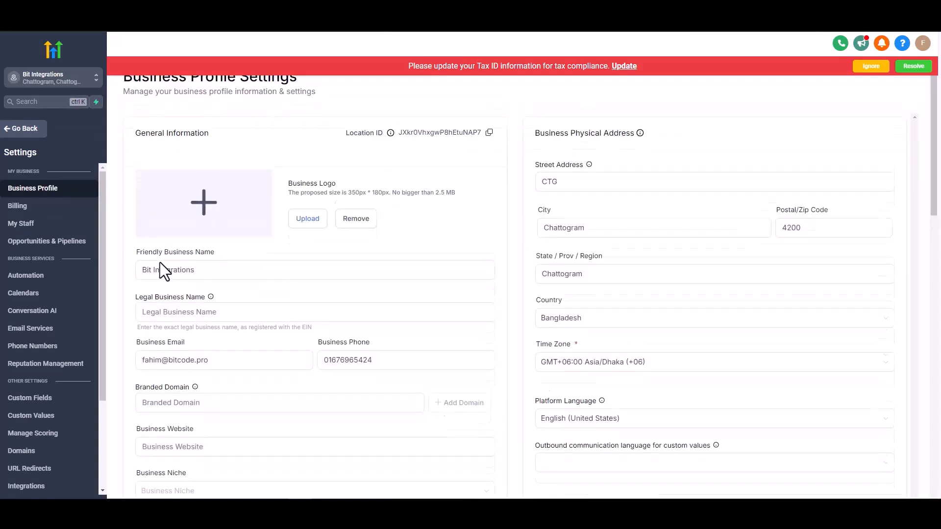
scroll(160, 262, "down", 2)
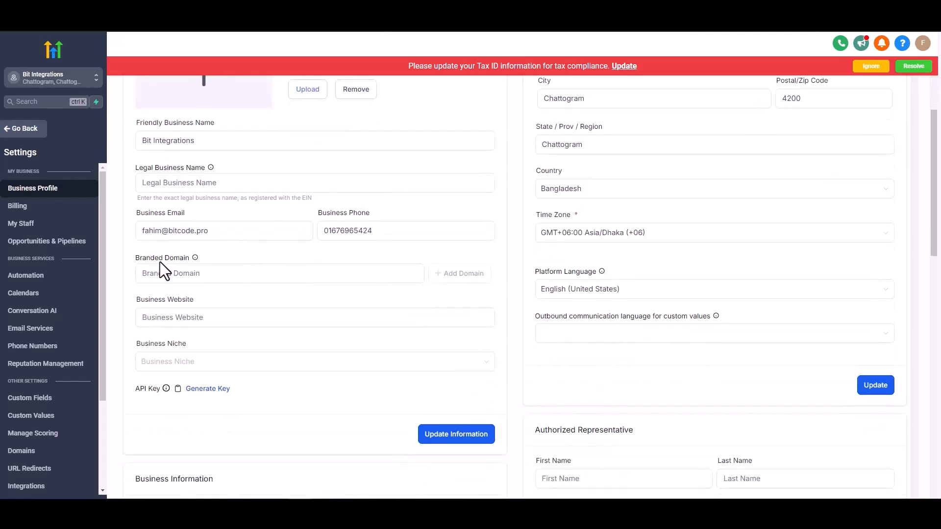
left_click(195, 340)
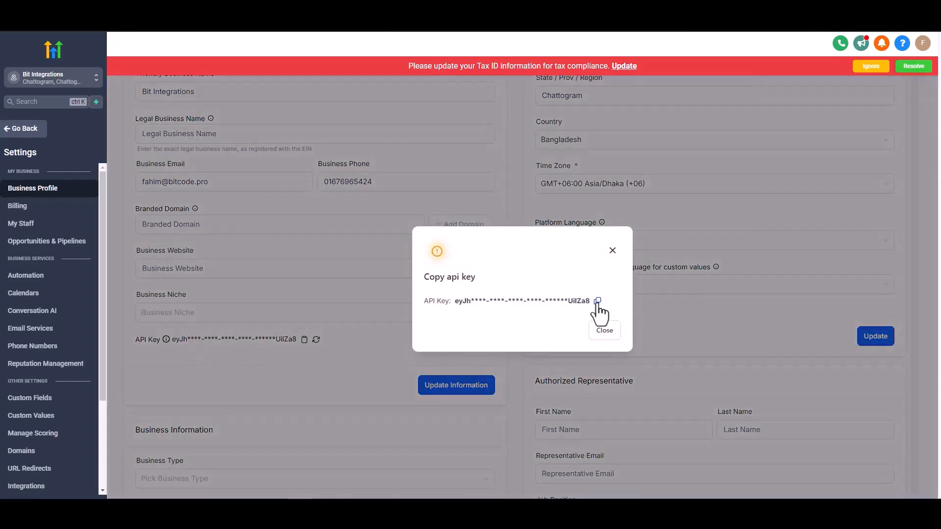
left_click(597, 301)
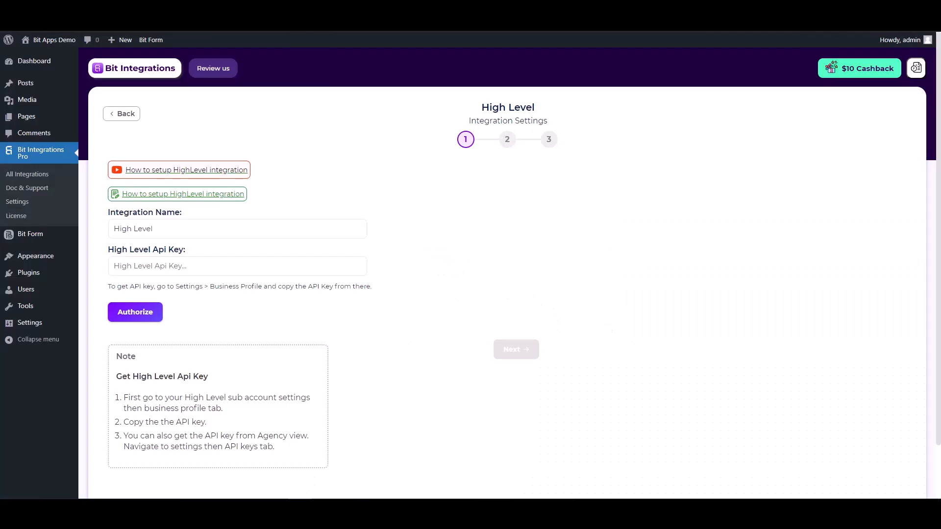
Back in Bit Integrations, paste the copied key into the High Level Api Key field and authorize the connection.
left_click(269, 267)
key("ctrl+v")
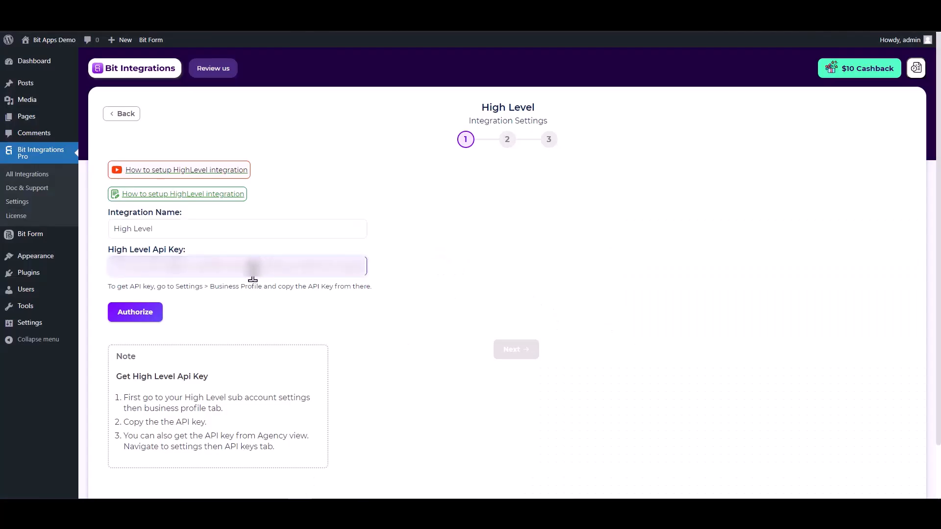
left_click(132, 317)
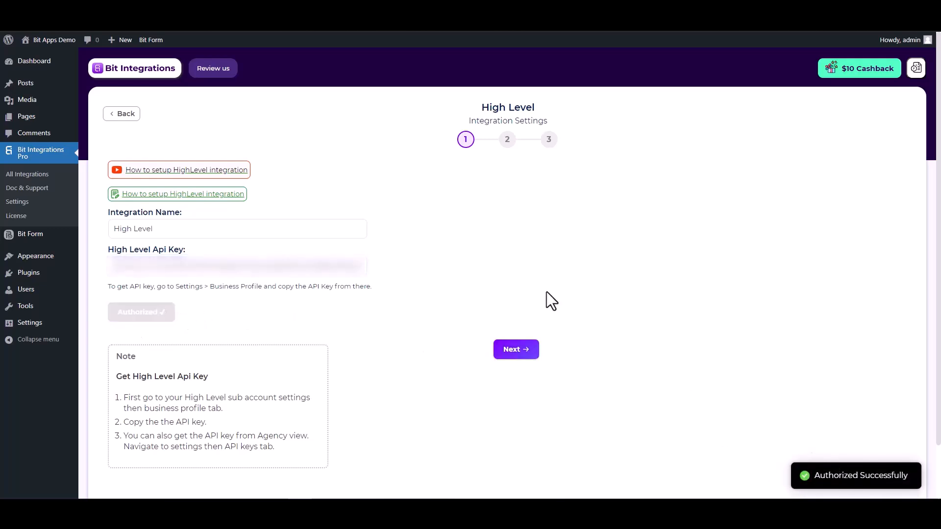
Continue to the second stage of the High Level integration settings and select the Create Contact task.
left_click(514, 350)
left_click(351, 190)
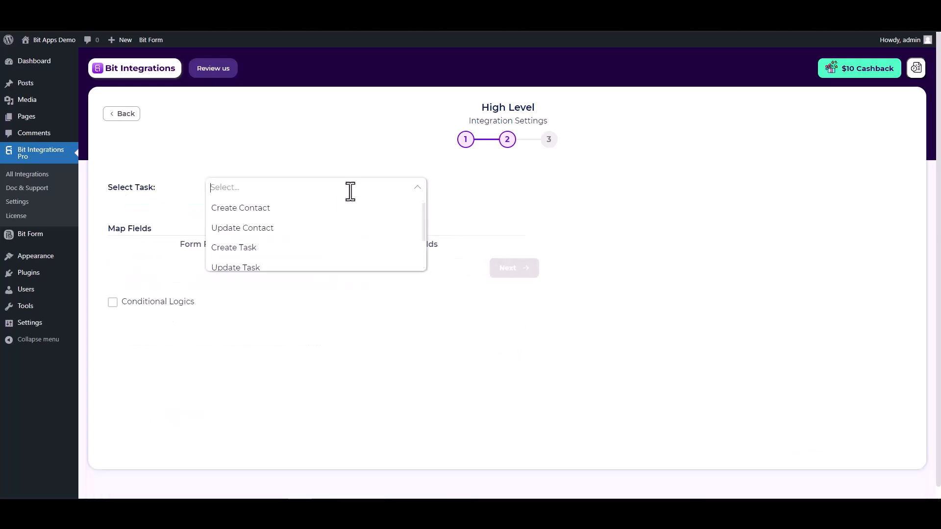
left_click(260, 208)
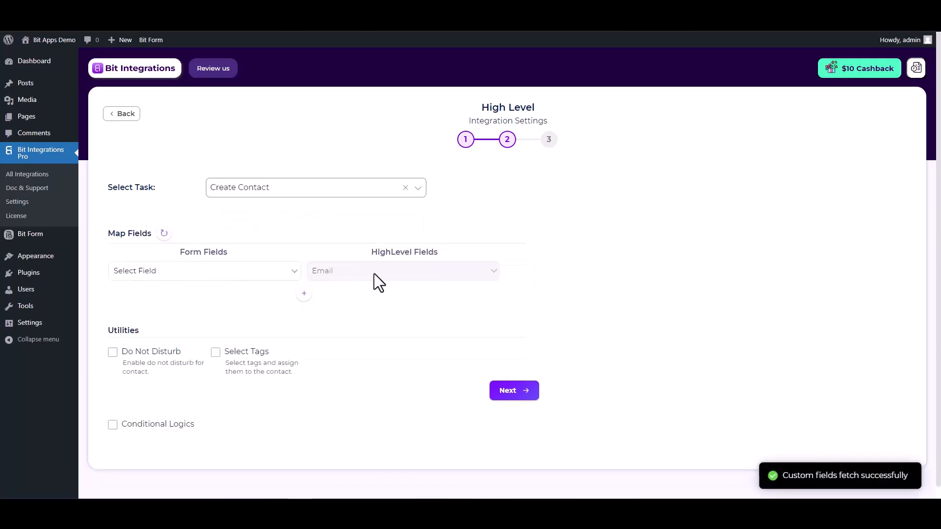
Map the form's Email field to HighLevel Email and add a mapping from First Name to First Name.
left_click(281, 277)
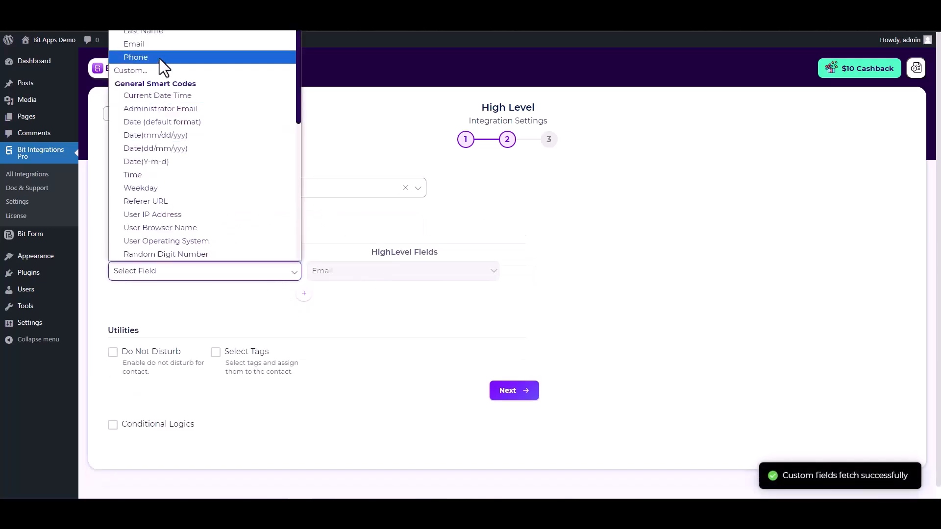
left_click(151, 48)
left_click(303, 293)
left_click(331, 297)
left_click(322, 324)
left_click(274, 296)
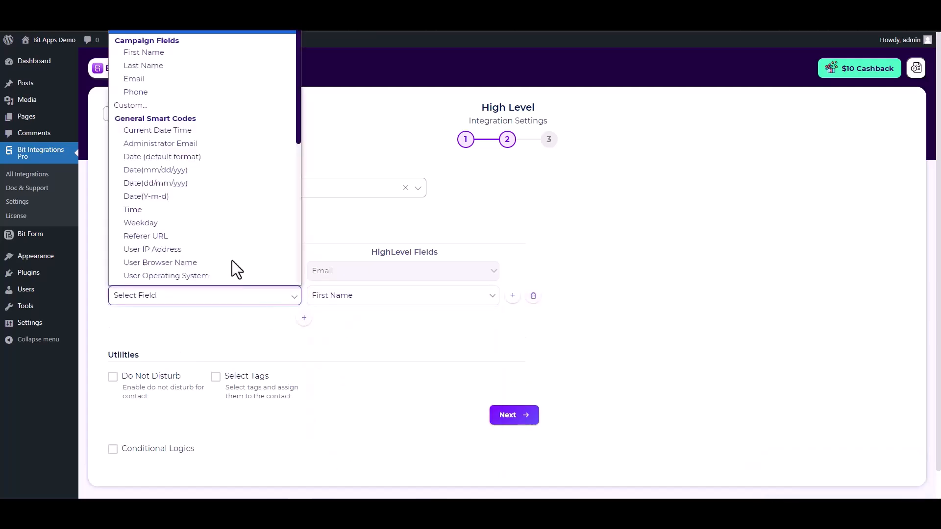
left_click(162, 50)
Add two more field mappings: Last Name to Last Name and Phone to Phone.
left_click(304, 317)
left_click(345, 319)
left_click(336, 170)
left_click(269, 321)
left_click(143, 79)
left_click(303, 342)
left_click(333, 344)
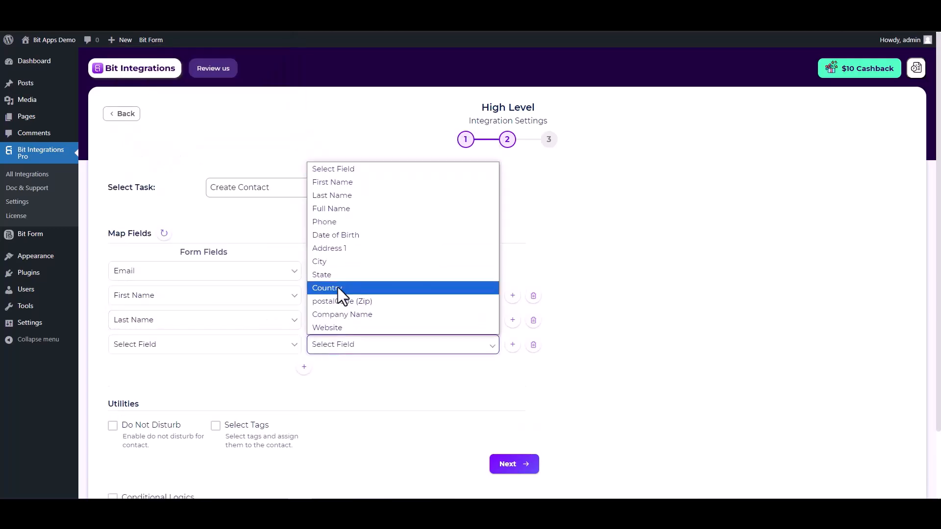
left_click(334, 223)
left_click(196, 344)
left_click(147, 142)
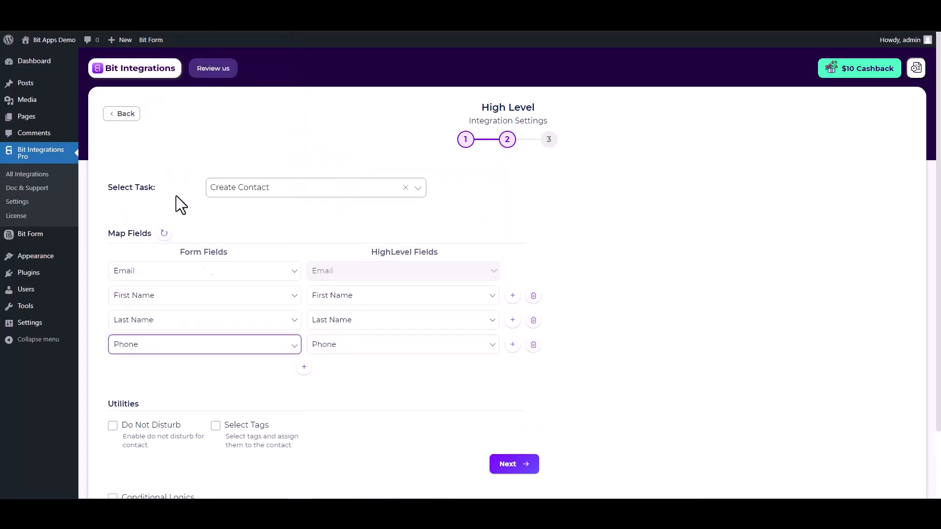
scroll(247, 350, "down", 2)
left_click_drag(113, 325, 146, 326)
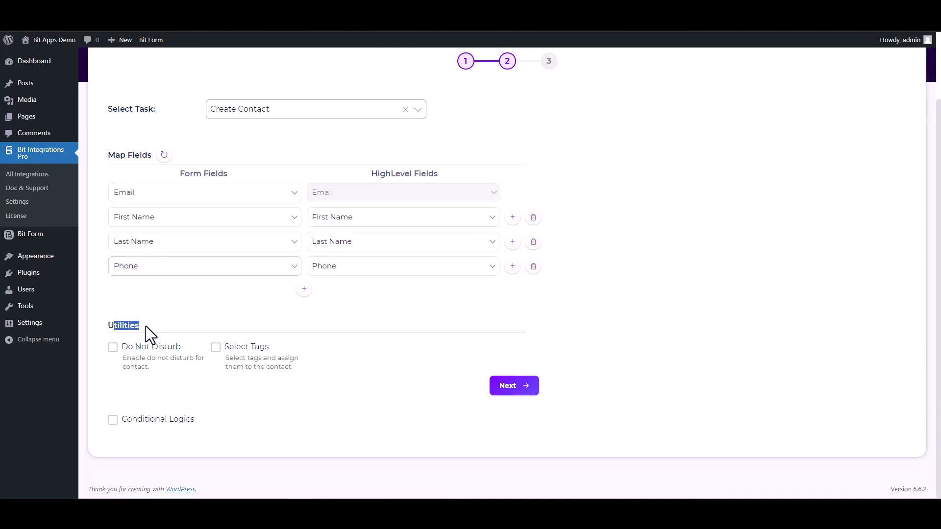
left_click(195, 324)
left_click(113, 419)
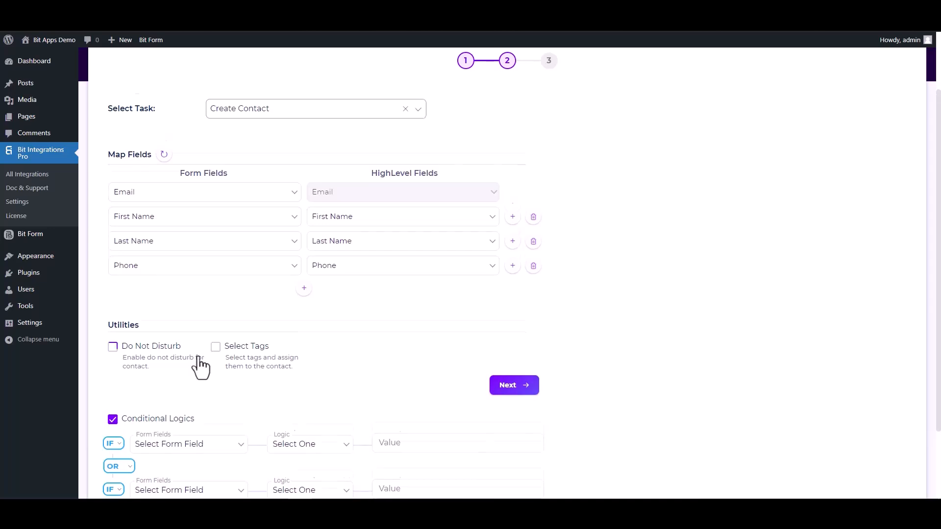
scroll(245, 375, "down", 2)
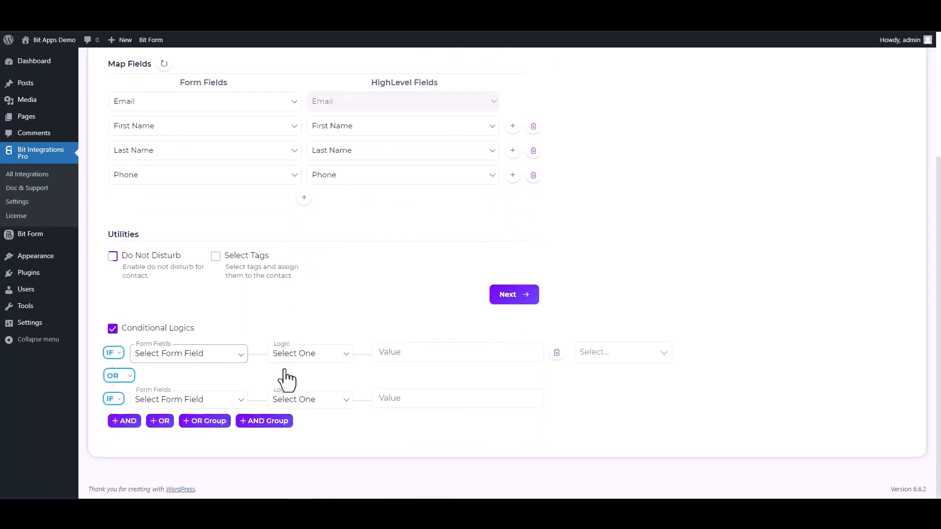
left_click(112, 330)
Continue to the third stage of the High Level integration settings, then finish and save the integration.
left_click(499, 388)
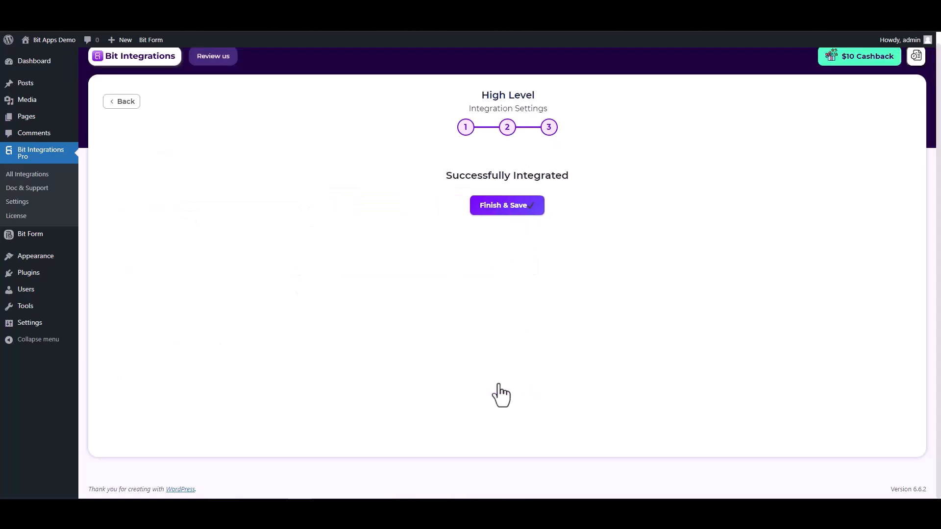
left_click(509, 206)
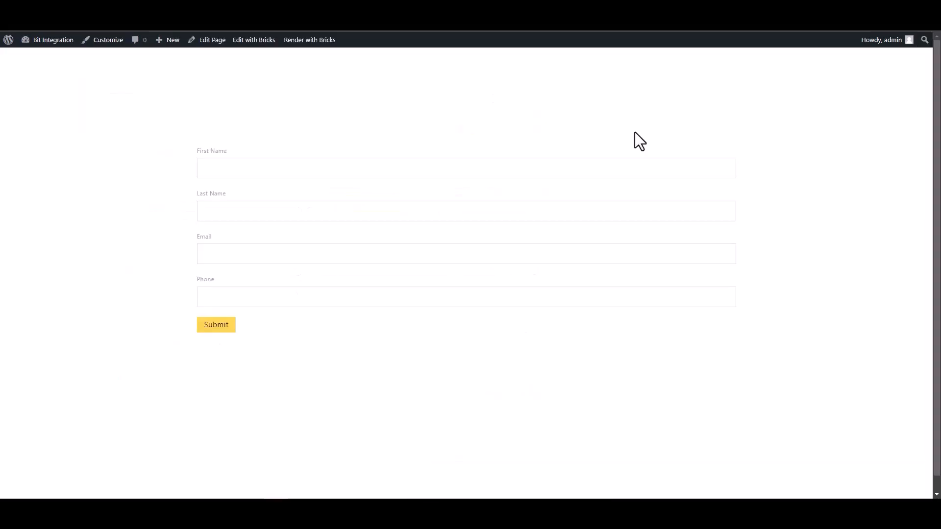
On the Bricksforge form page, enter Bit as the First Name and Integration as the Last Name.
left_click(638, 167)
type("Bit")
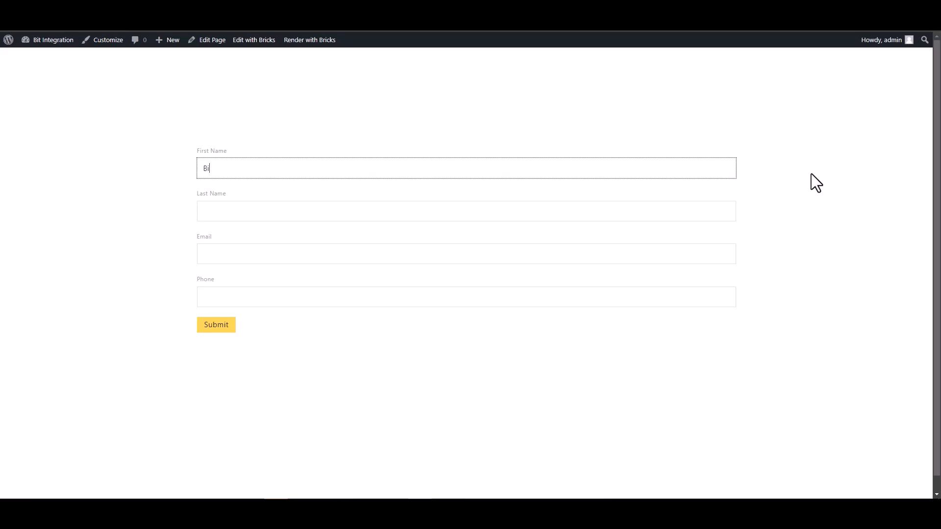
left_click(235, 204)
left_click(781, 319)
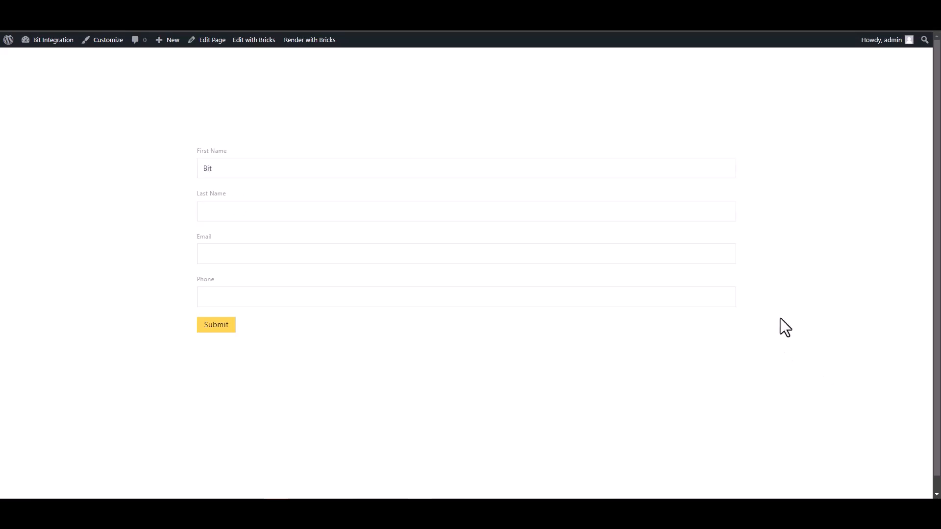
left_click(710, 213)
type("In")
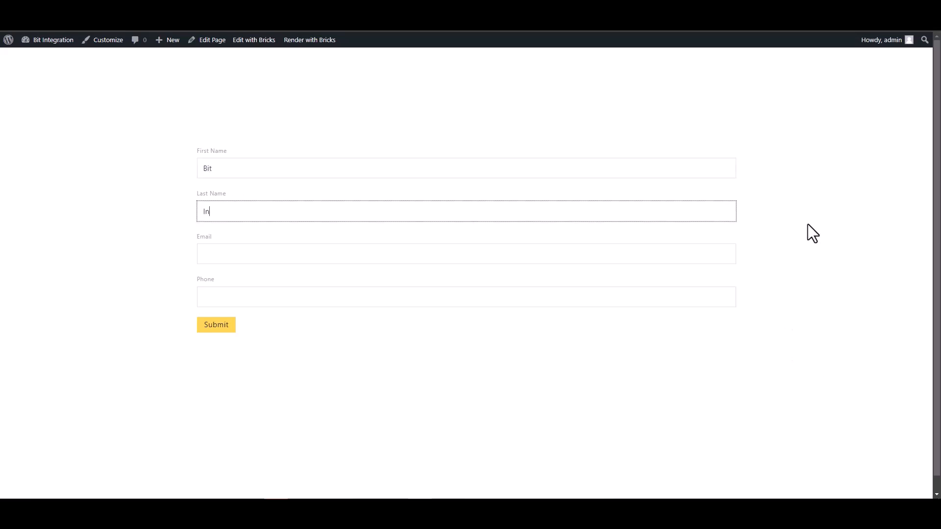
type("tegration")
Fill in the test contact's email address and phone number, and submit the form.
left_click(676, 253)
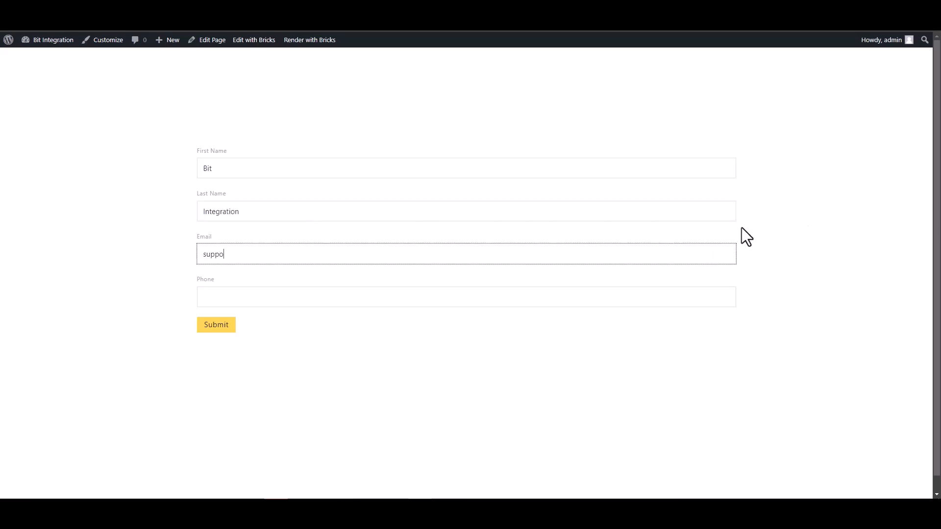
key("Tab")
type("444555666")
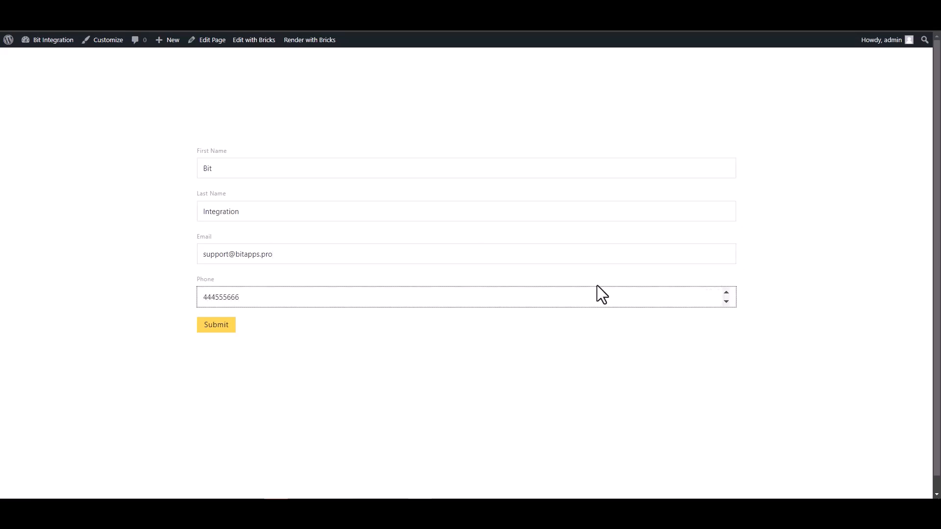
left_click(221, 329)
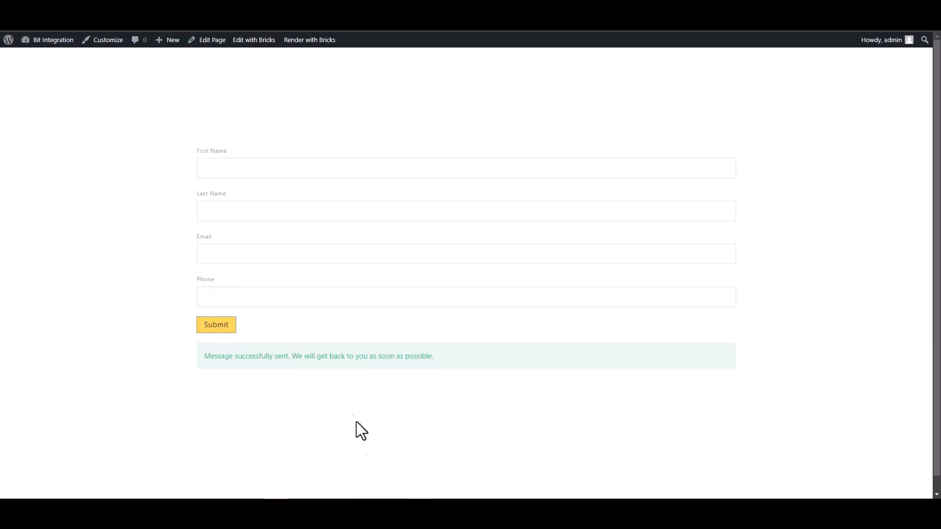
left_click_drag(207, 363, 322, 357)
left_click(322, 390)
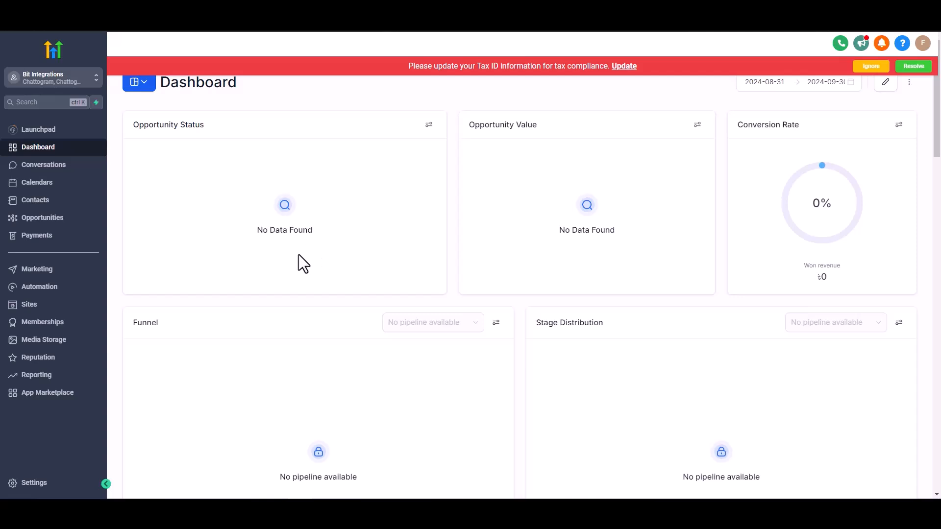
Switch to HighLevel, go to the contacts list and open the Bit Integrations contact to check its mapped fields.
left_click(36, 200)
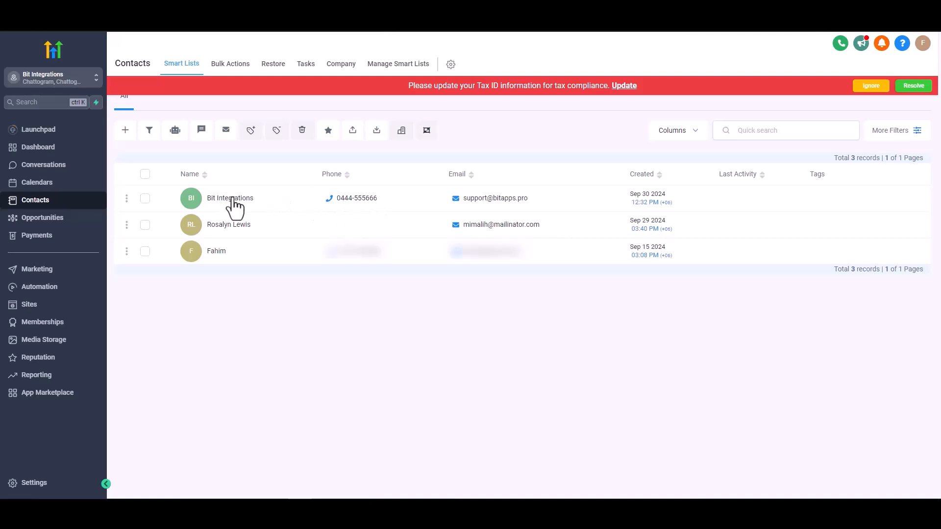
left_click(284, 187)
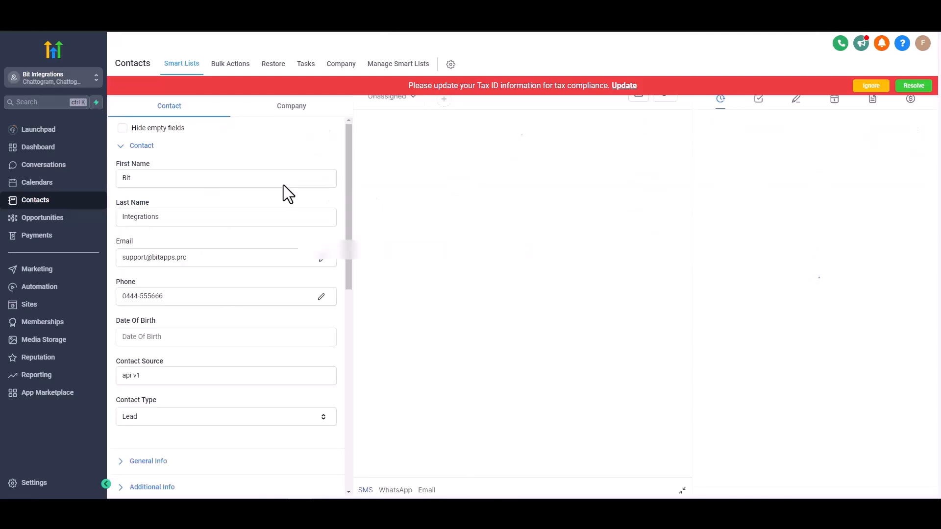